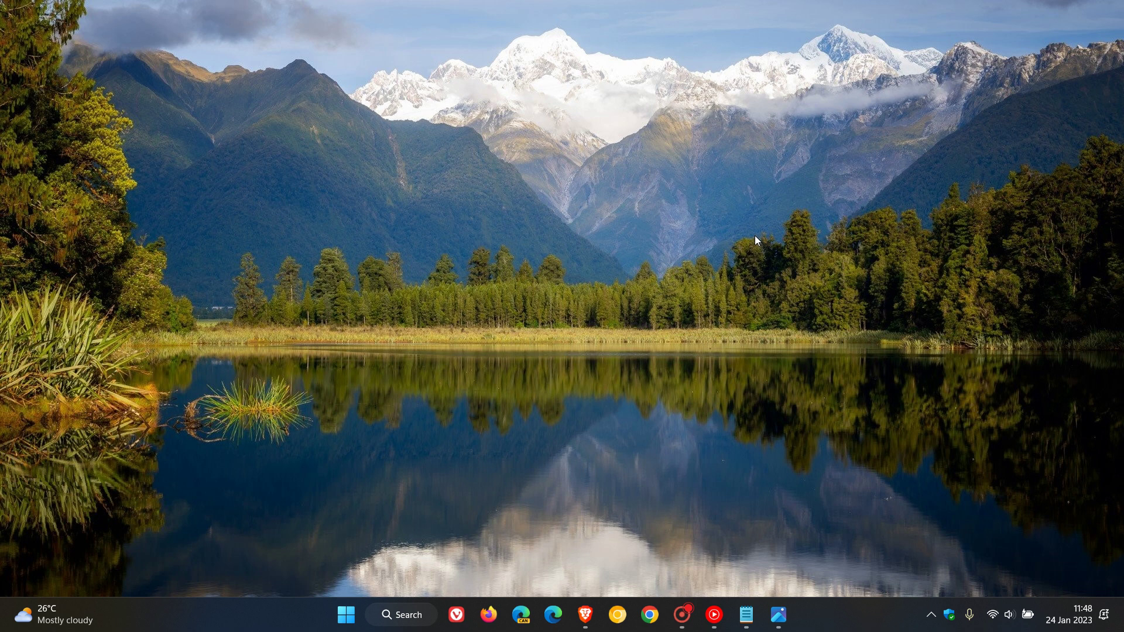
{"action": "mouse_move", "coordinate": [746, 614]}
{"action": "left_click", "coordinate": [755, 559]}
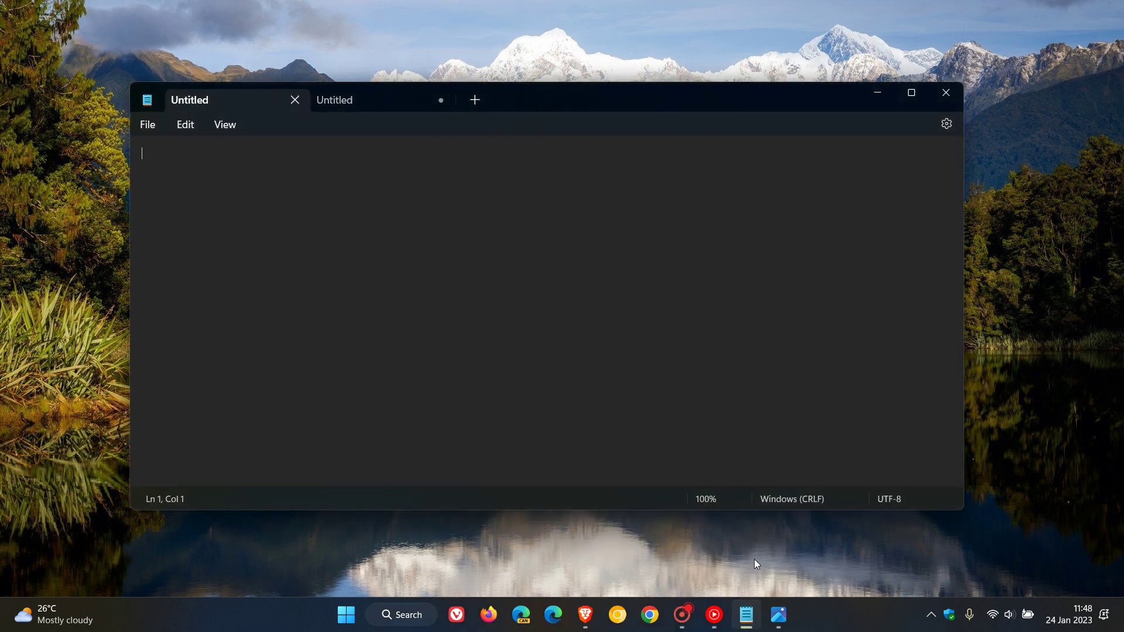
{"action": "left_click", "coordinate": [479, 101]}
{"action": "left_click", "coordinate": [623, 100]}
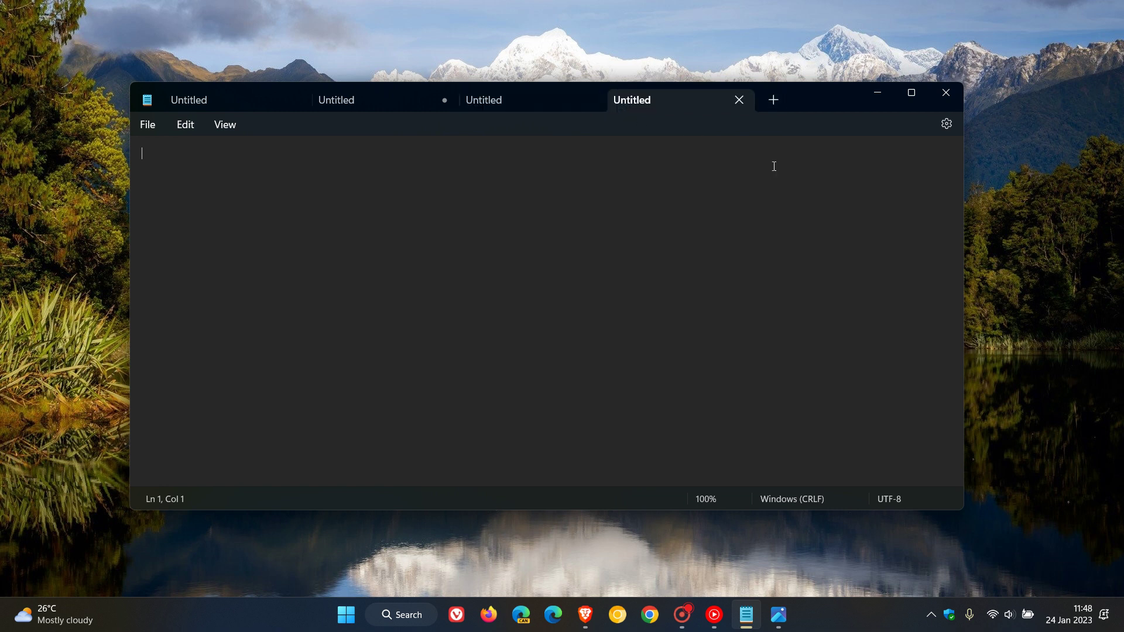
{"action": "left_click", "coordinate": [779, 104]}
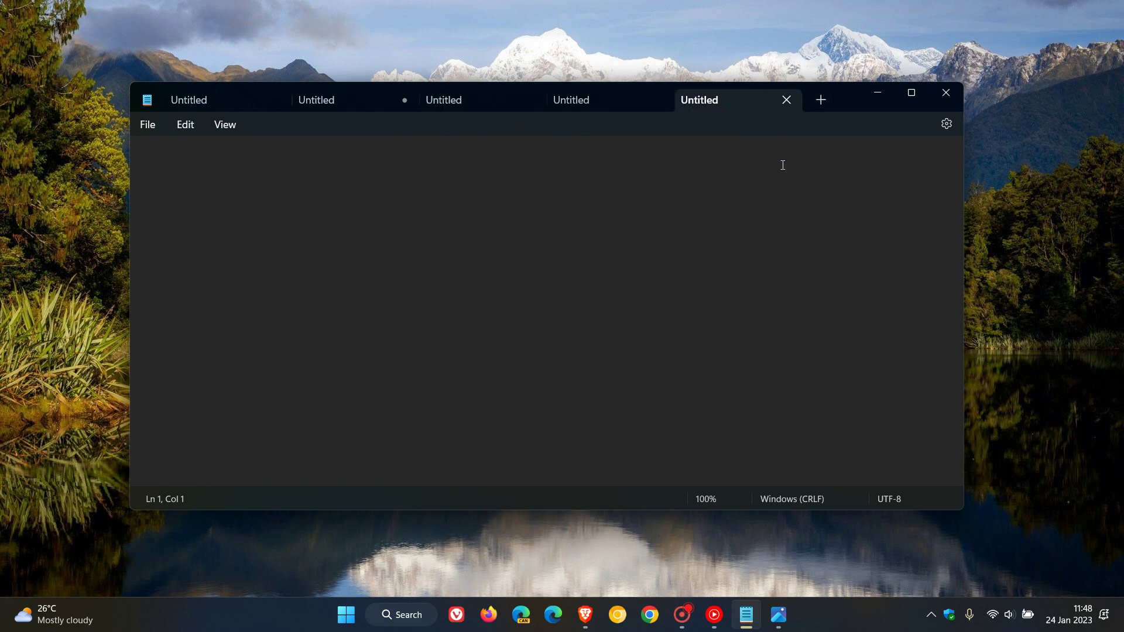
{"action": "left_click", "coordinate": [786, 100]}
{"action": "left_click", "coordinate": [738, 100]}
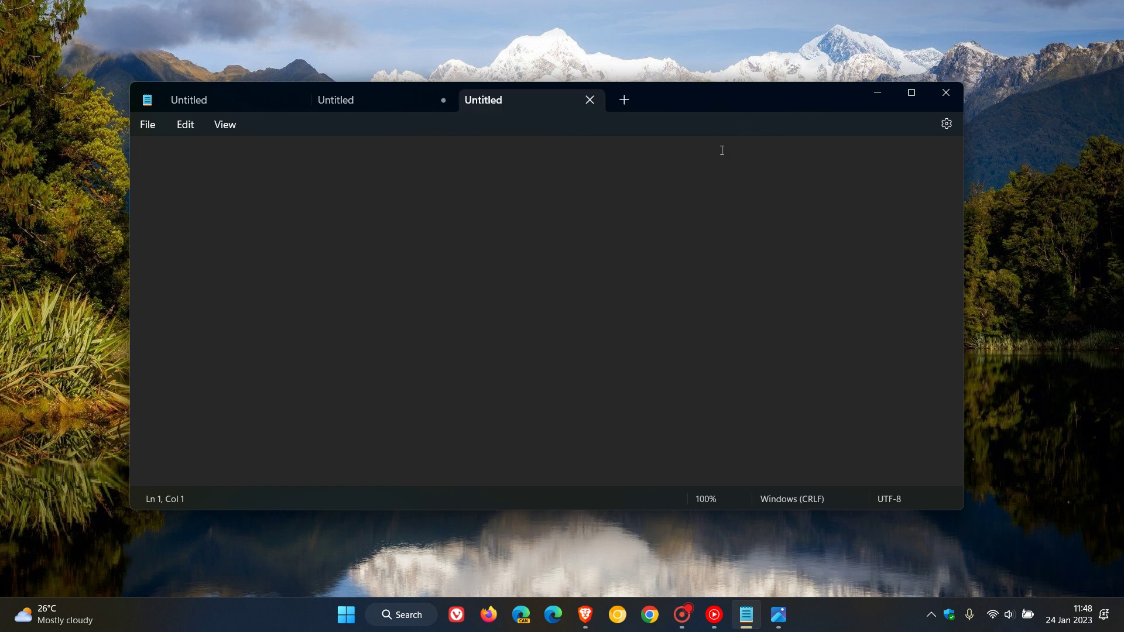
{"action": "left_click", "coordinate": [589, 100]}
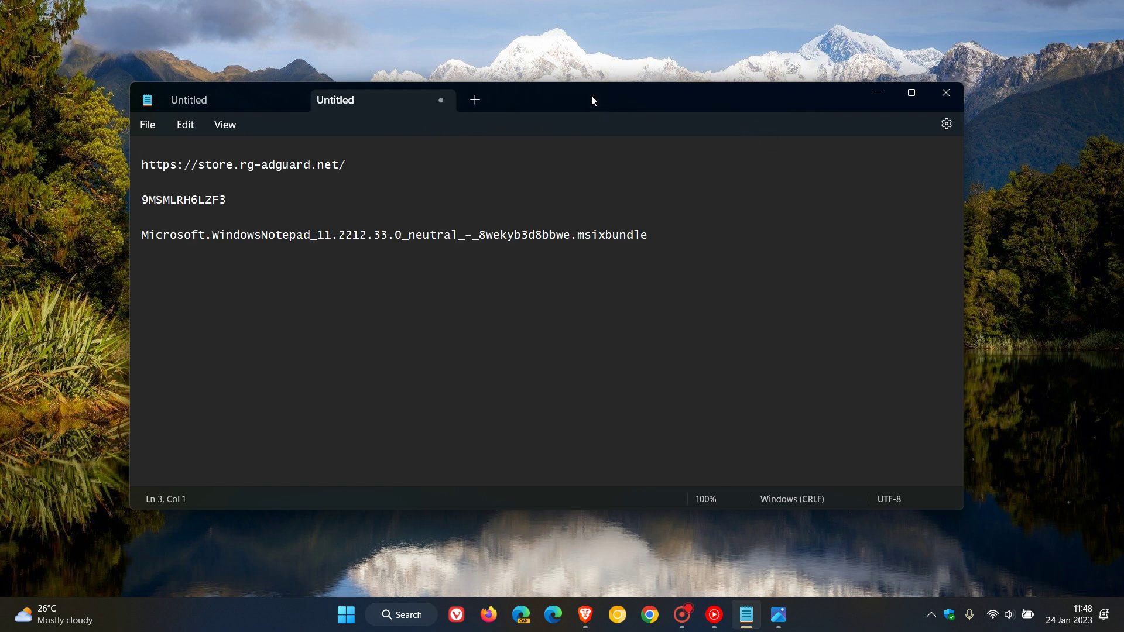
{"action": "left_click", "coordinate": [201, 101]}
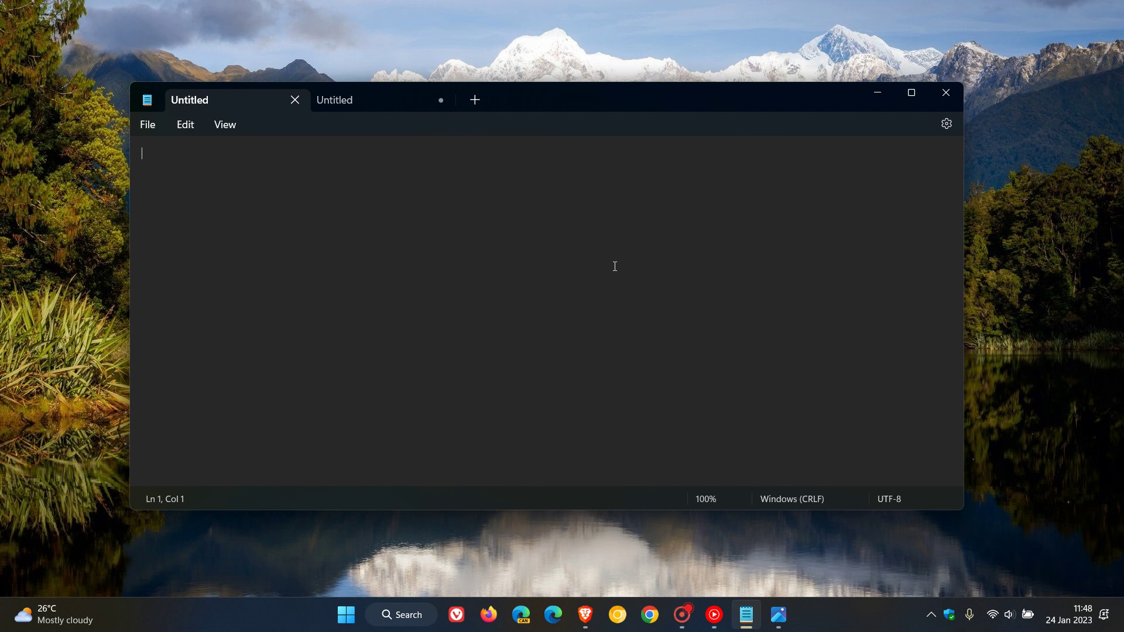
Step: Copy the store.rg-adguard.net address from the Notepad notes
{"action": "left_click", "coordinate": [370, 100]}
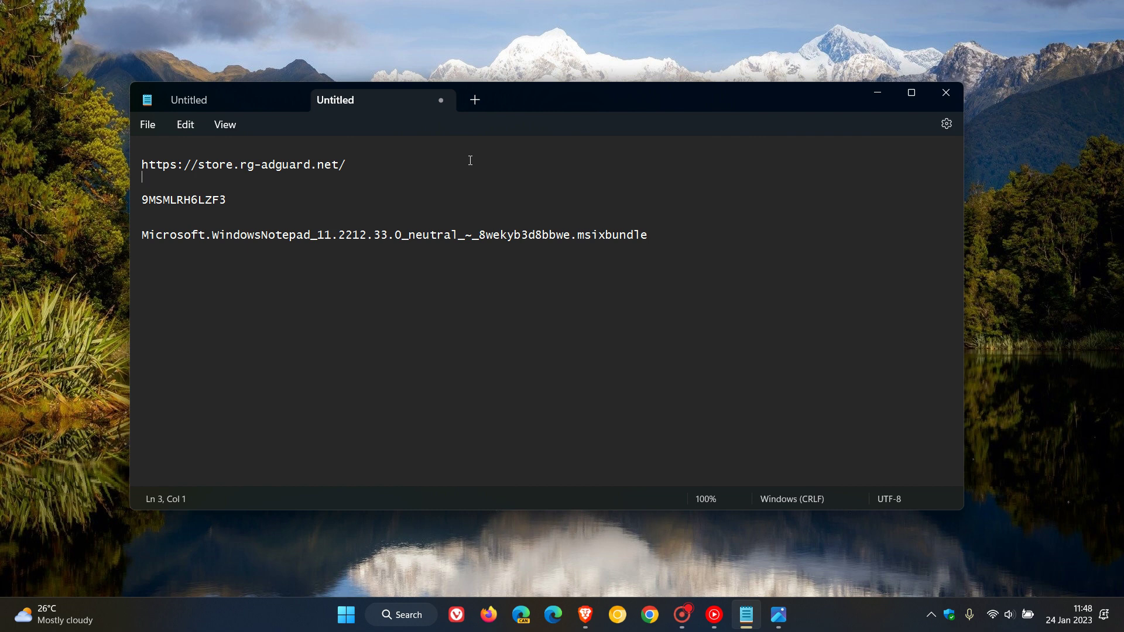
{"action": "left_click_drag", "start_coordinate": [142, 164], "coordinate": [346, 166]}
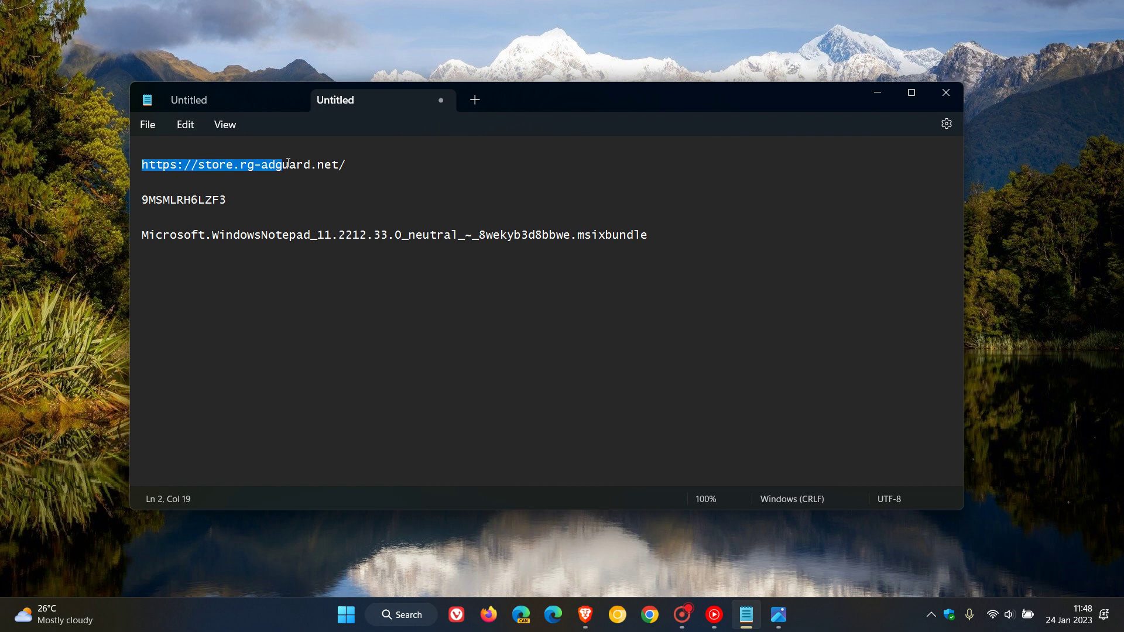
{"action": "right_click", "coordinate": [326, 168]}
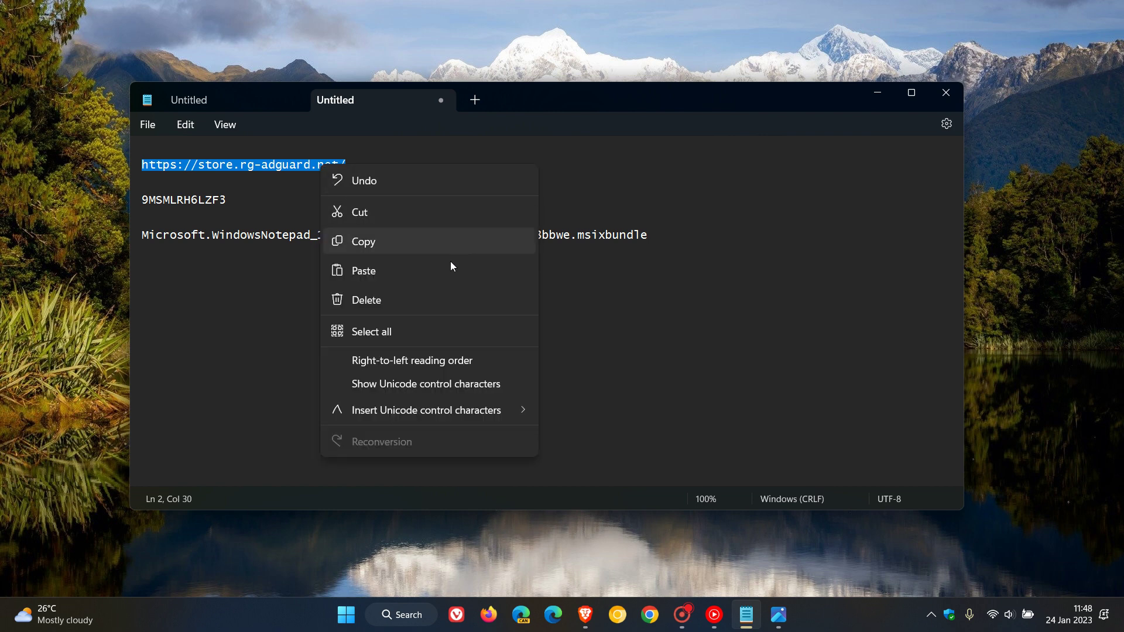
{"action": "left_click", "coordinate": [434, 272]}
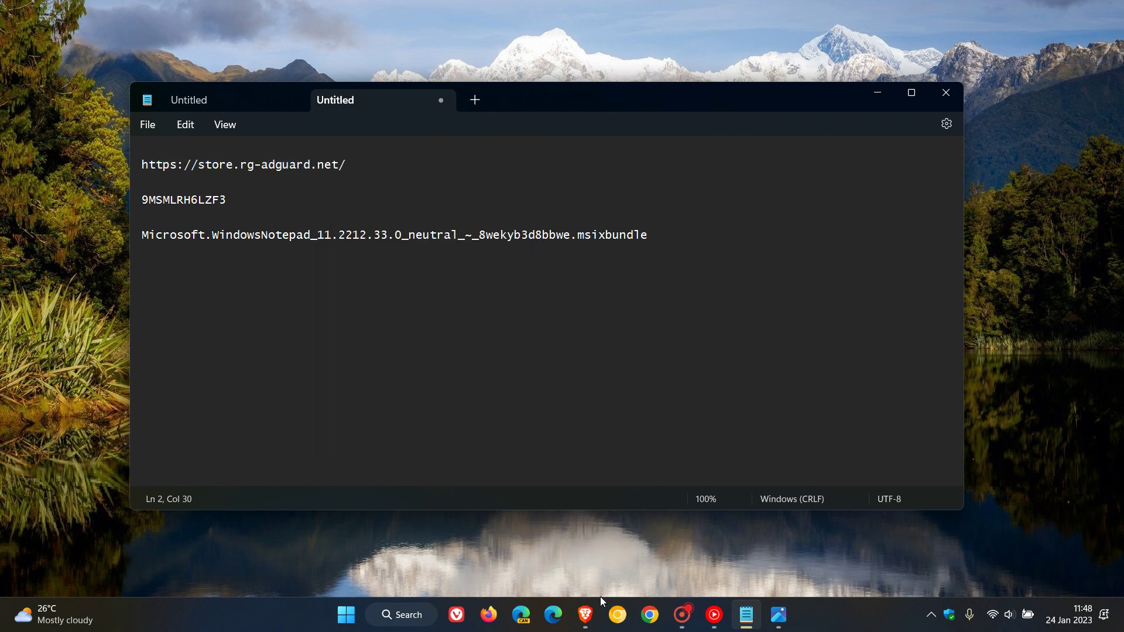
Step: Paste the copied address into Brave's address bar and load it
{"action": "left_click", "coordinate": [586, 615]}
{"action": "right_click", "coordinate": [305, 36]}
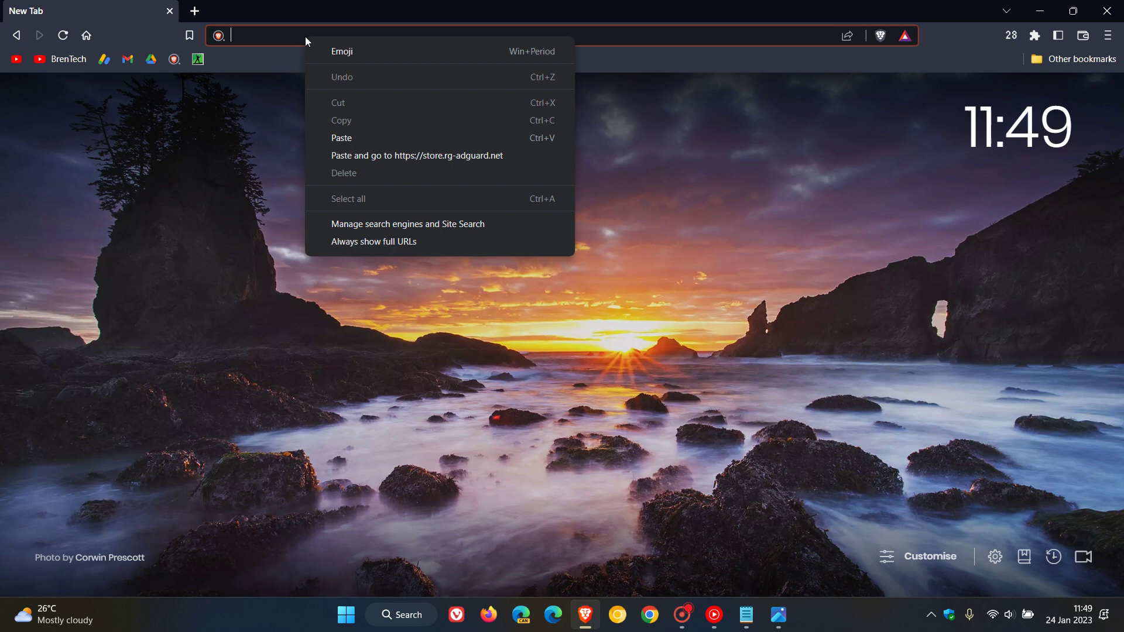
{"action": "left_click", "coordinate": [387, 154]}
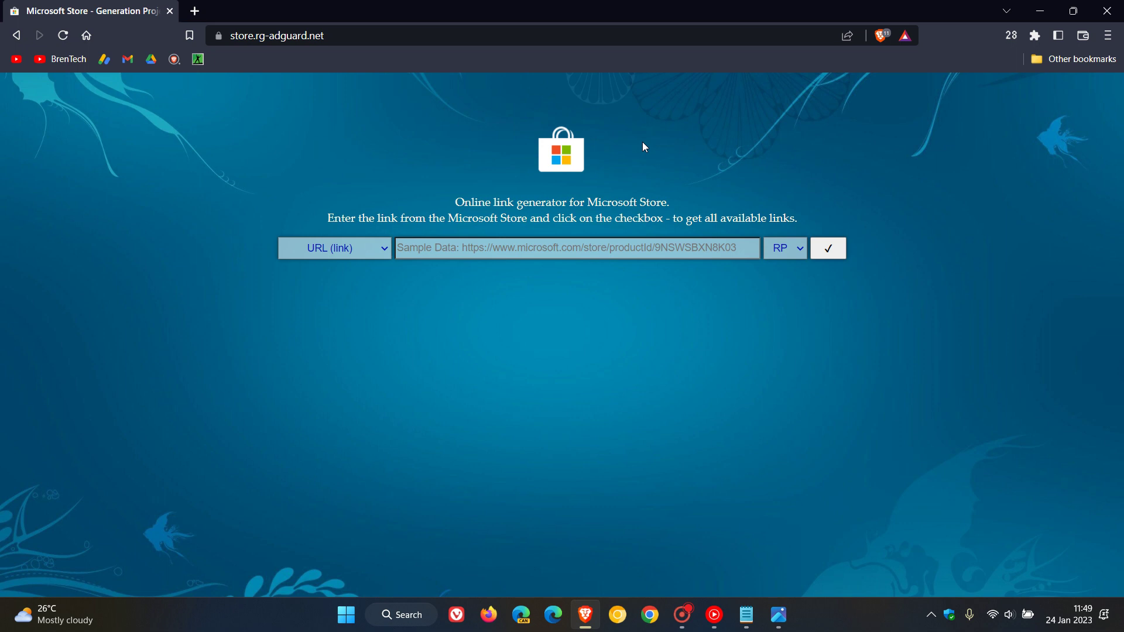
Step: Set the lookup type to ProductId and copy 9MSMLRH6LZF3 from the notes
{"action": "left_click", "coordinate": [376, 250]}
{"action": "left_click", "coordinate": [366, 278]}
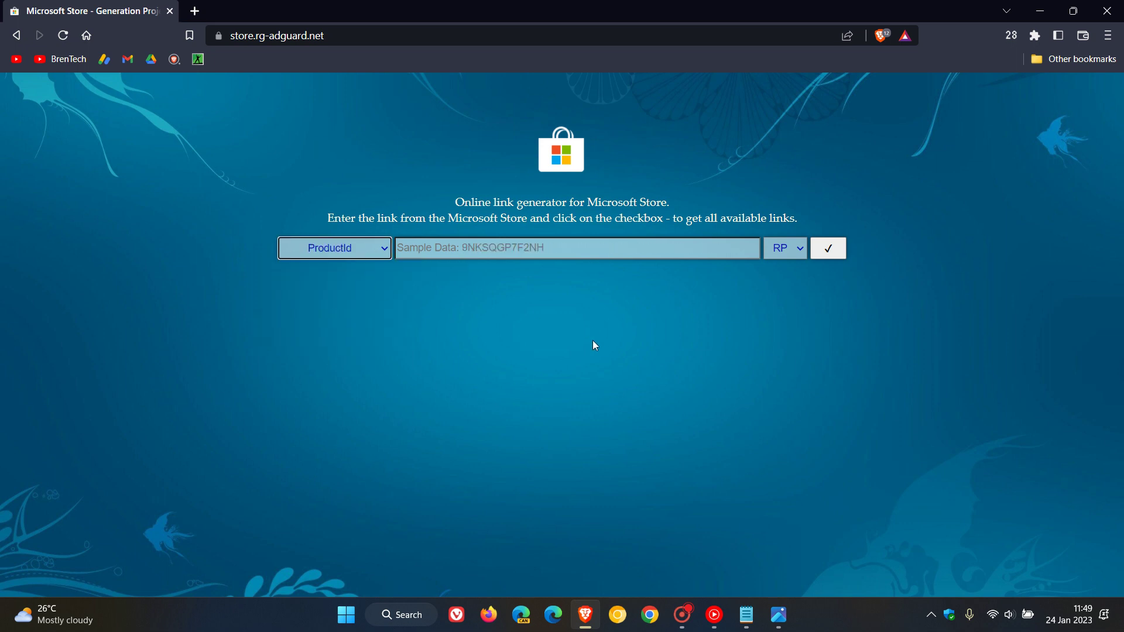
{"action": "left_click", "coordinate": [746, 614]}
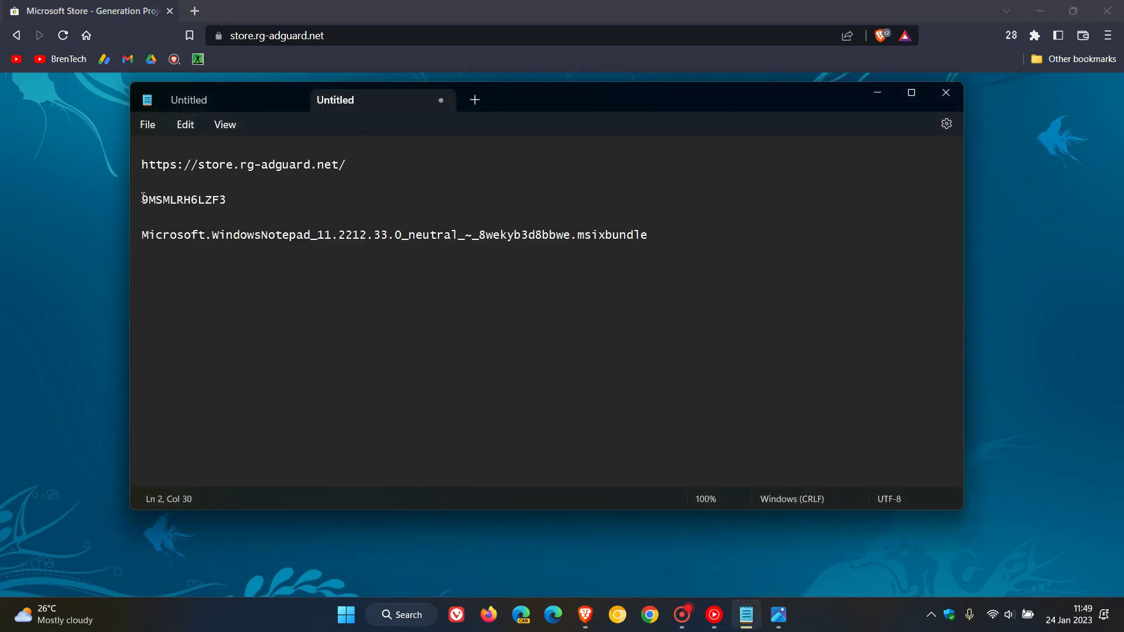
{"action": "left_click_drag", "start_coordinate": [142, 200], "coordinate": [226, 199]}
{"action": "key", "text": "ctrl+c"}
{"action": "right_click", "coordinate": [207, 201]}
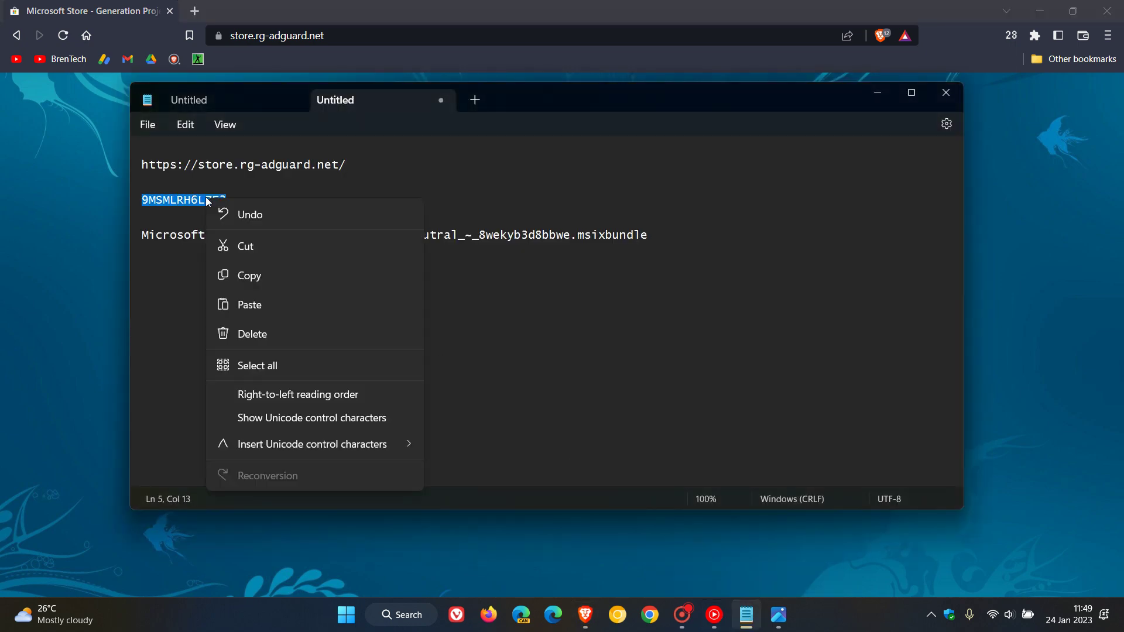
{"action": "left_click", "coordinate": [288, 276]}
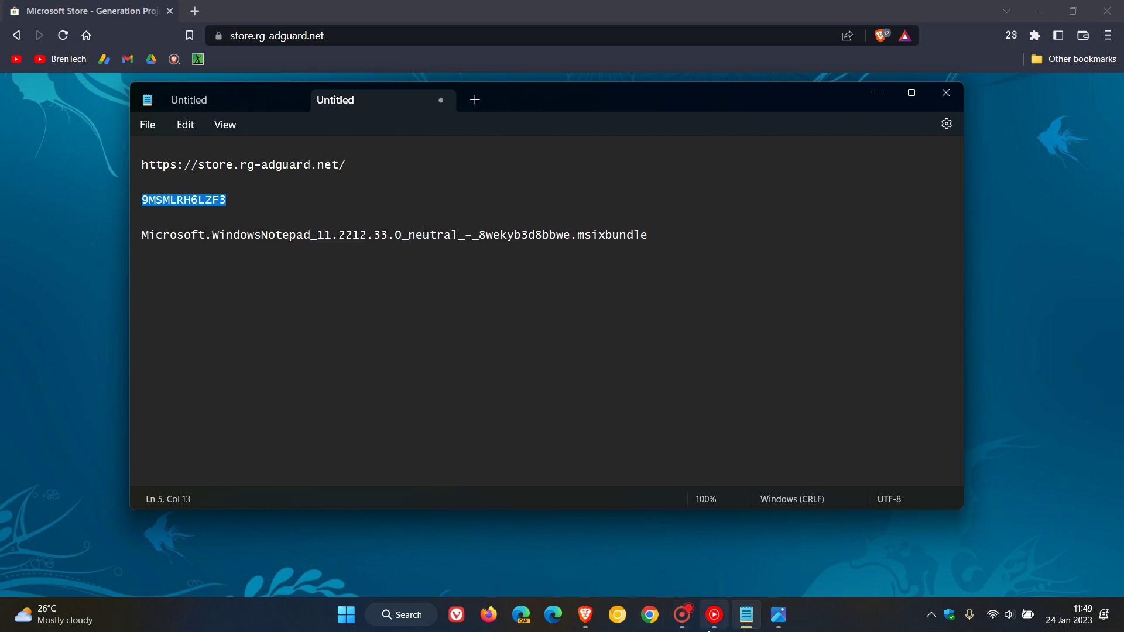
Step: Paste 9MSMLRH6LZF3 into the product field and choose the Fast ring
{"action": "left_click", "coordinate": [586, 614]}
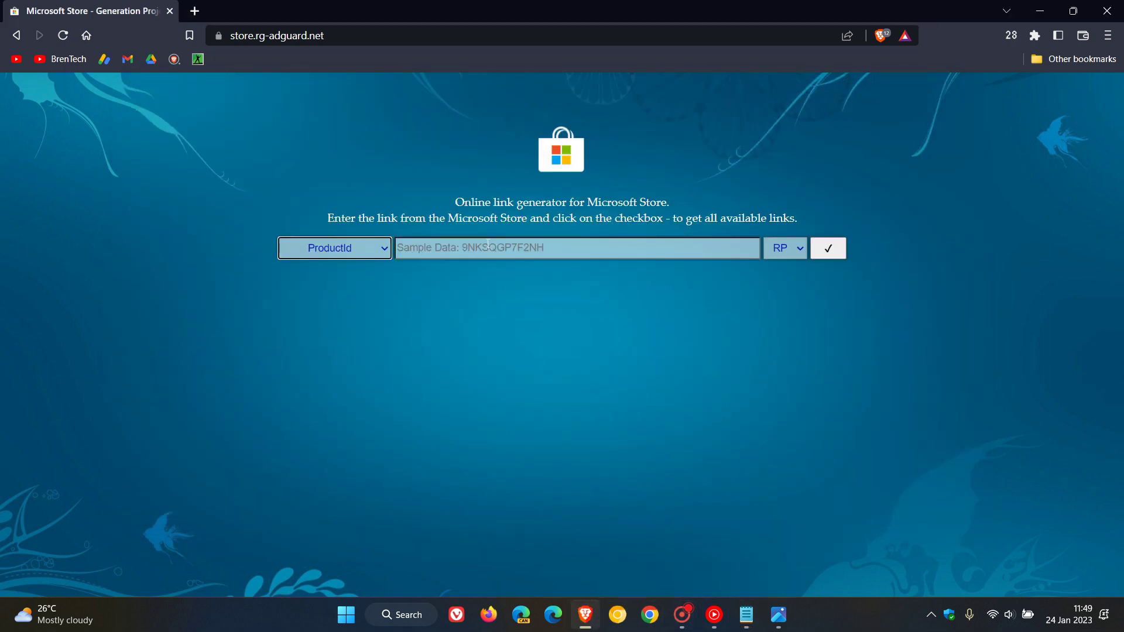
{"action": "right_click", "coordinate": [488, 244]}
{"action": "left_click", "coordinate": [535, 357]}
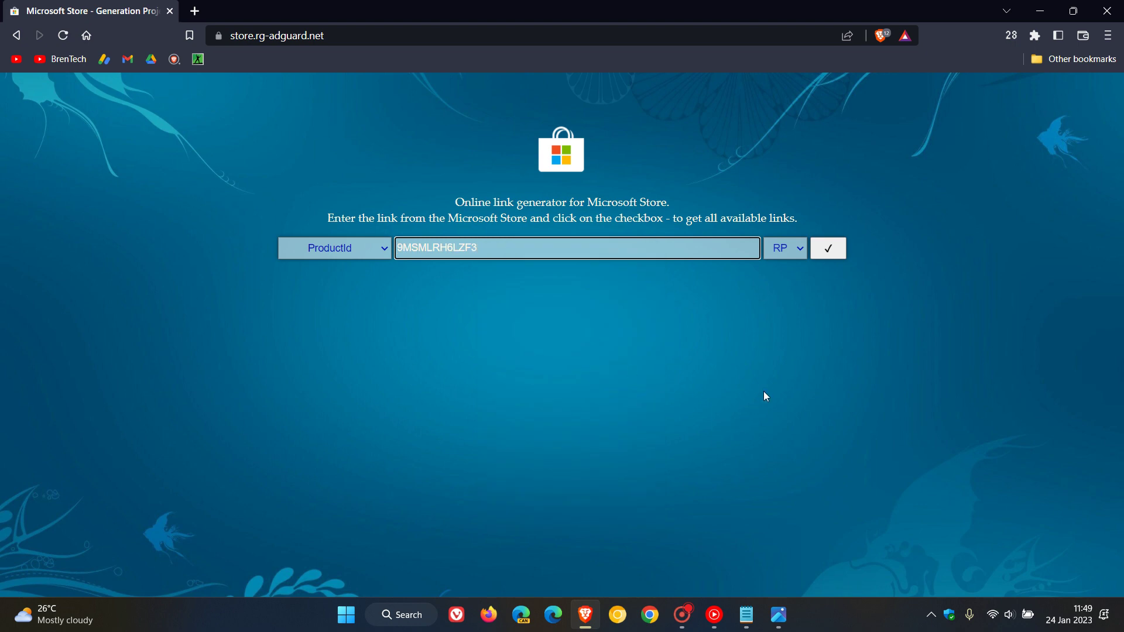
{"action": "left_click", "coordinate": [784, 255]}
{"action": "left_click", "coordinate": [787, 266]}
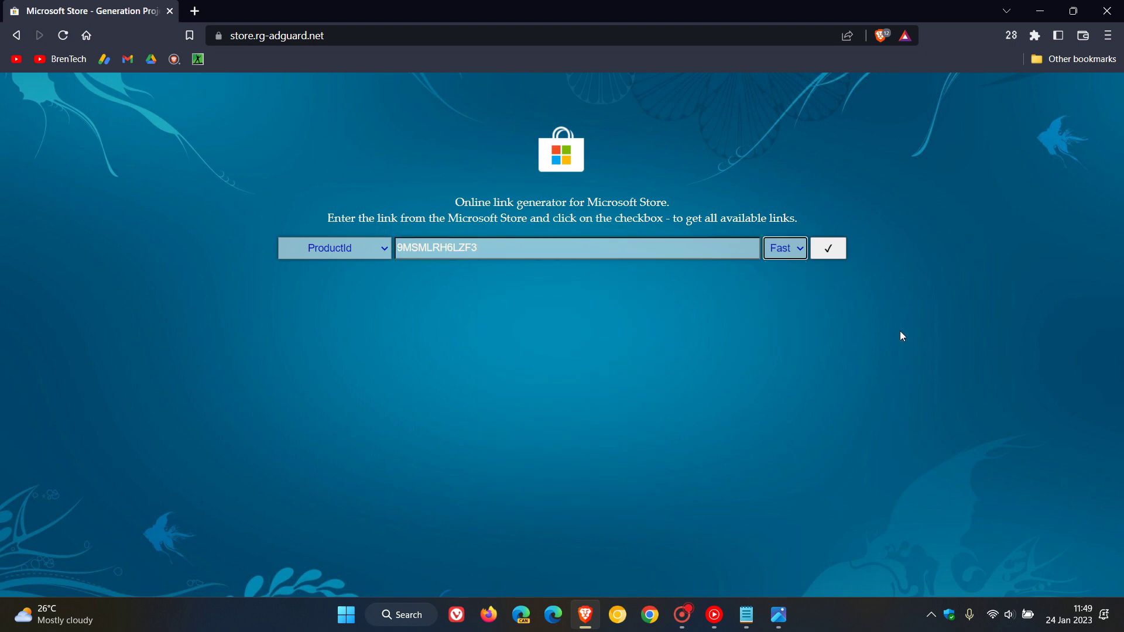
Step: Generate the package download links for 9MSMLRH6LZF3, then bring the Notepad notes forward
{"action": "left_click", "coordinate": [830, 250]}
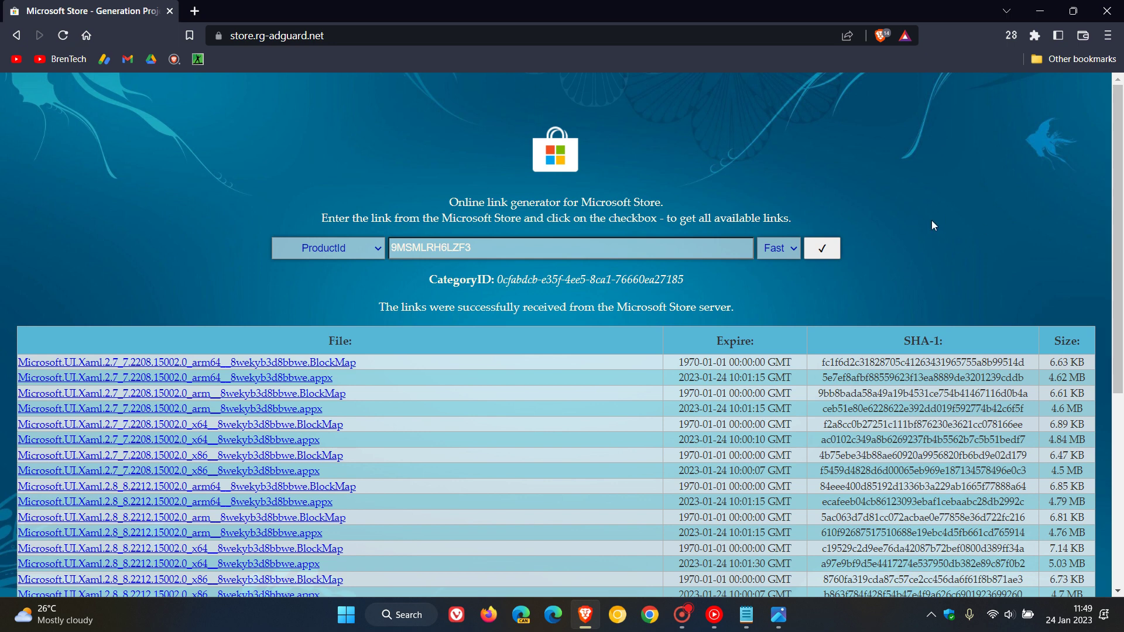
{"action": "left_click", "coordinate": [745, 615]}
{"action": "left_click", "coordinate": [339, 367]}
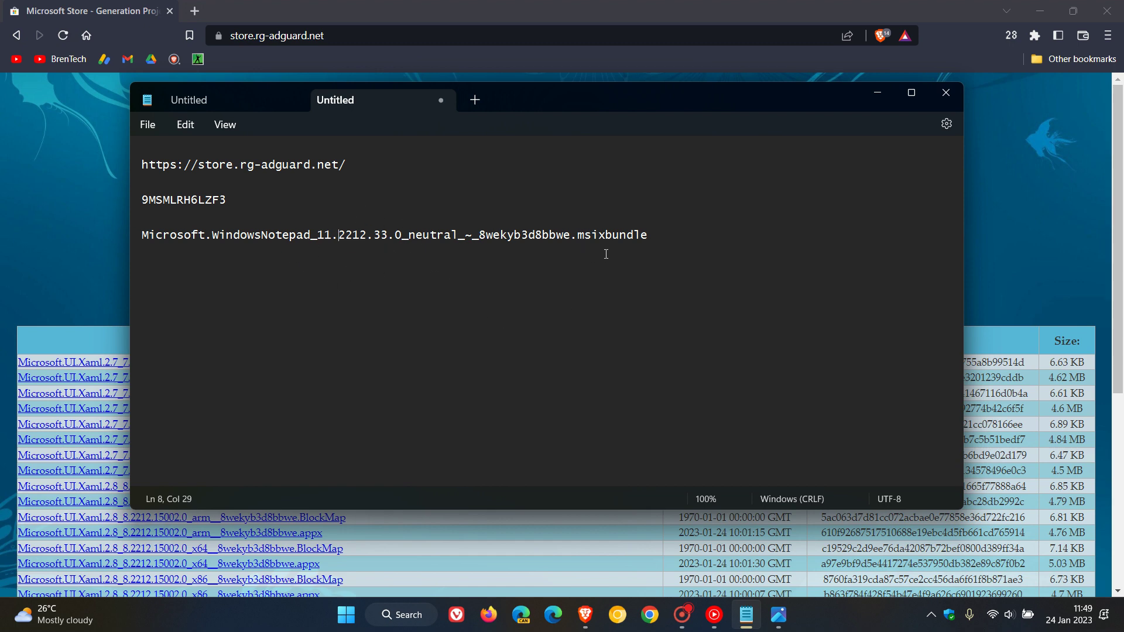
Step: Hide the notes and scroll to the Microsoft.WindowsNotepad_11.2212.33.0 msixbundle links
{"action": "left_click", "coordinate": [879, 93]}
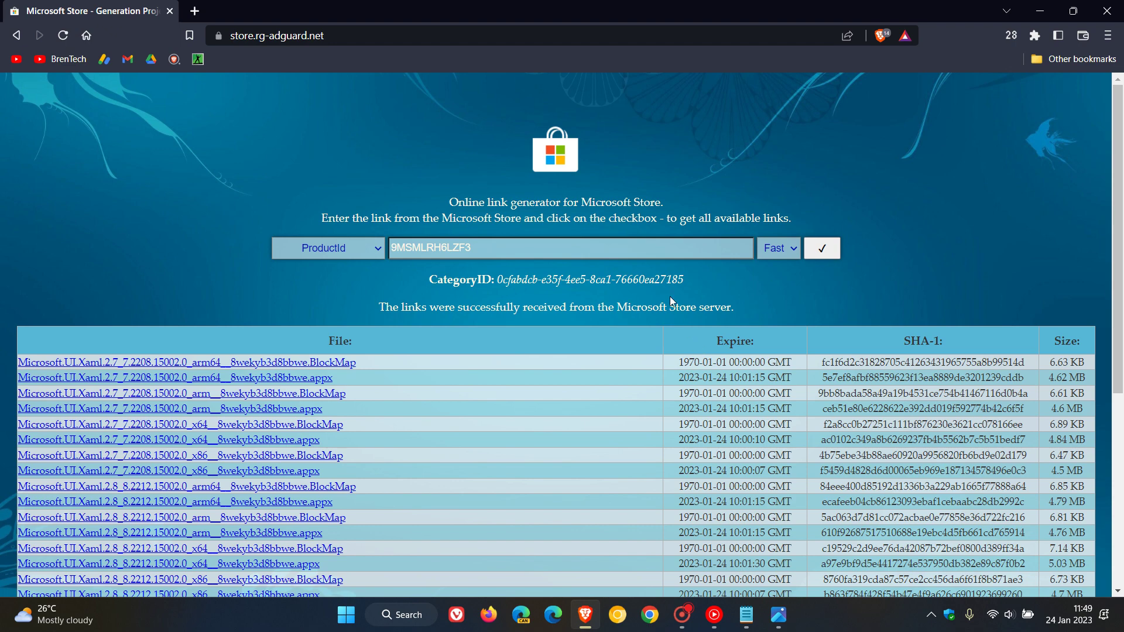
{"action": "scroll", "coordinate": [670, 281], "scroll_direction": "down", "scroll_amount": 5}
{"action": "scroll", "coordinate": [670, 278], "scroll_direction": "down", "scroll_amount": 1}
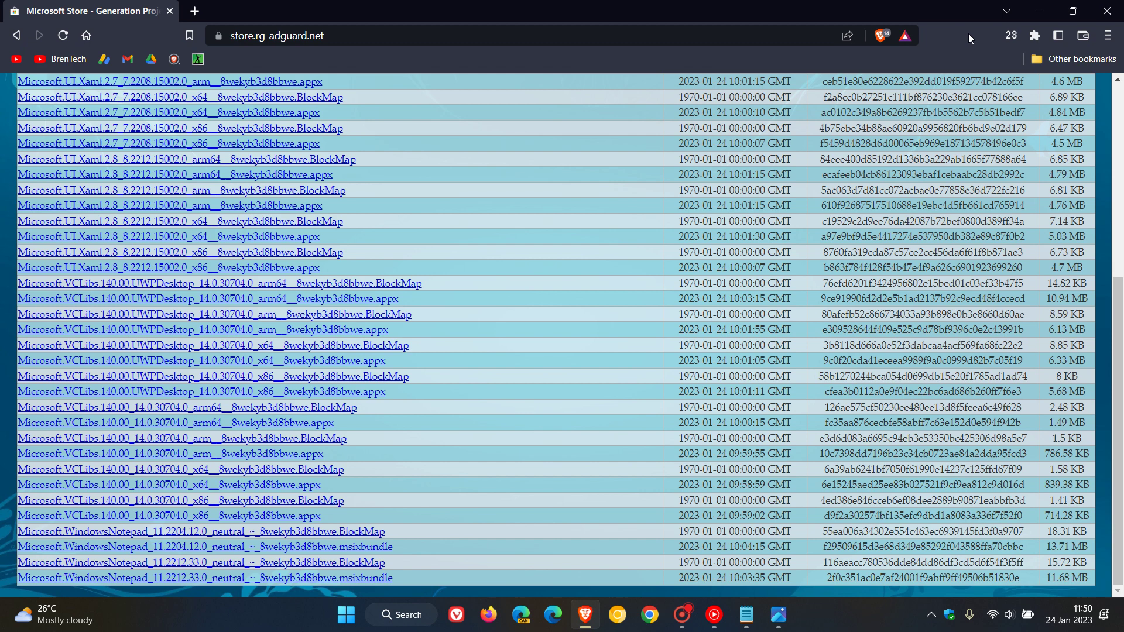
Step: Minimize Brave and open Downloads in File Explorer to install the 11.2212.33.0 msixbundle
{"action": "left_click", "coordinate": [1039, 13]}
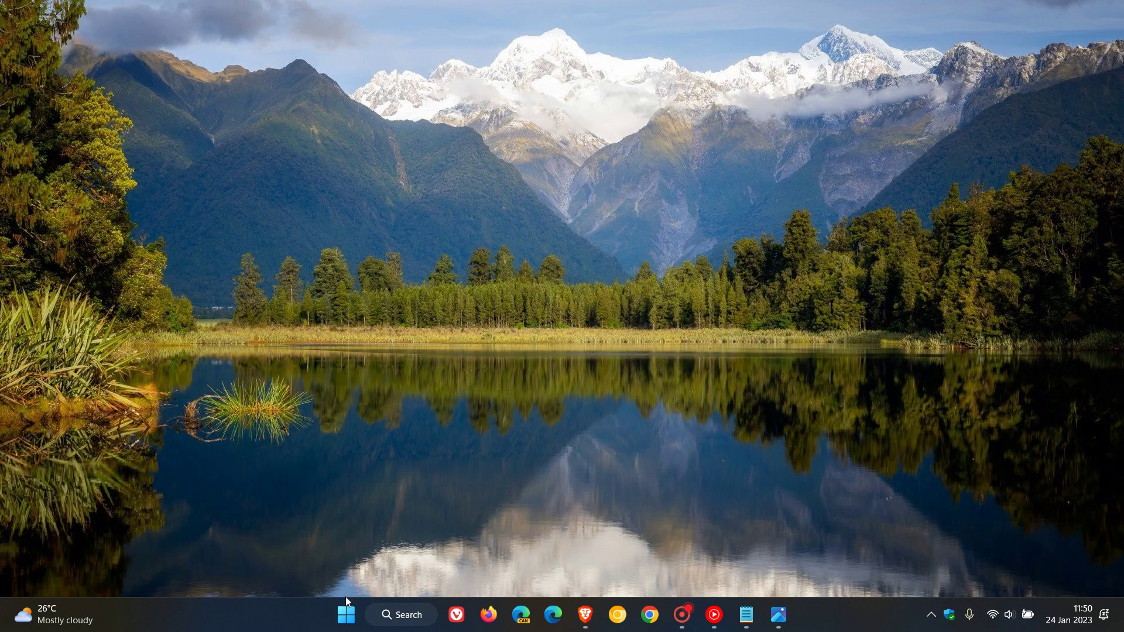
{"action": "left_click", "coordinate": [345, 612]}
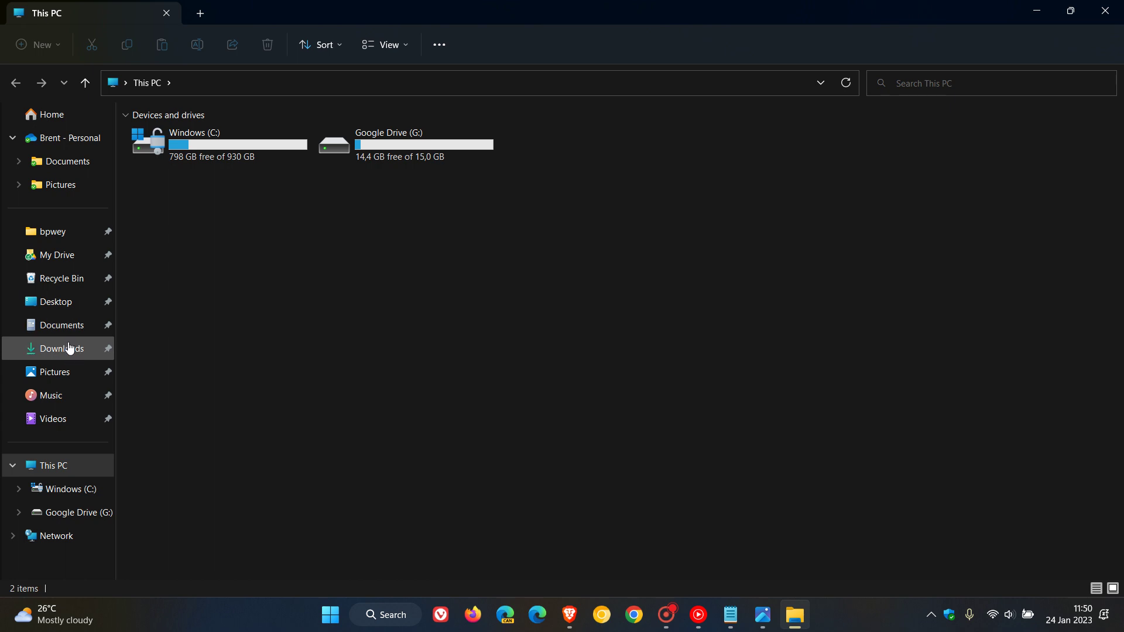
{"action": "left_click", "coordinate": [72, 349]}
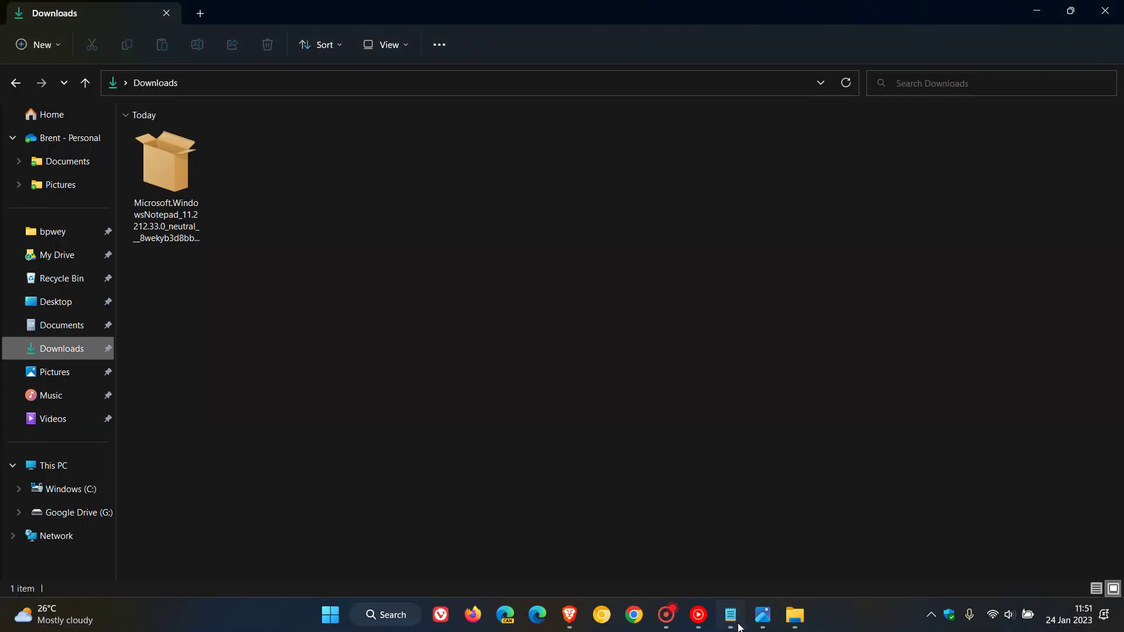
Step: Bring Notepad forward, add a new blank tab and view the tab options menu
{"action": "left_click", "coordinate": [738, 627]}
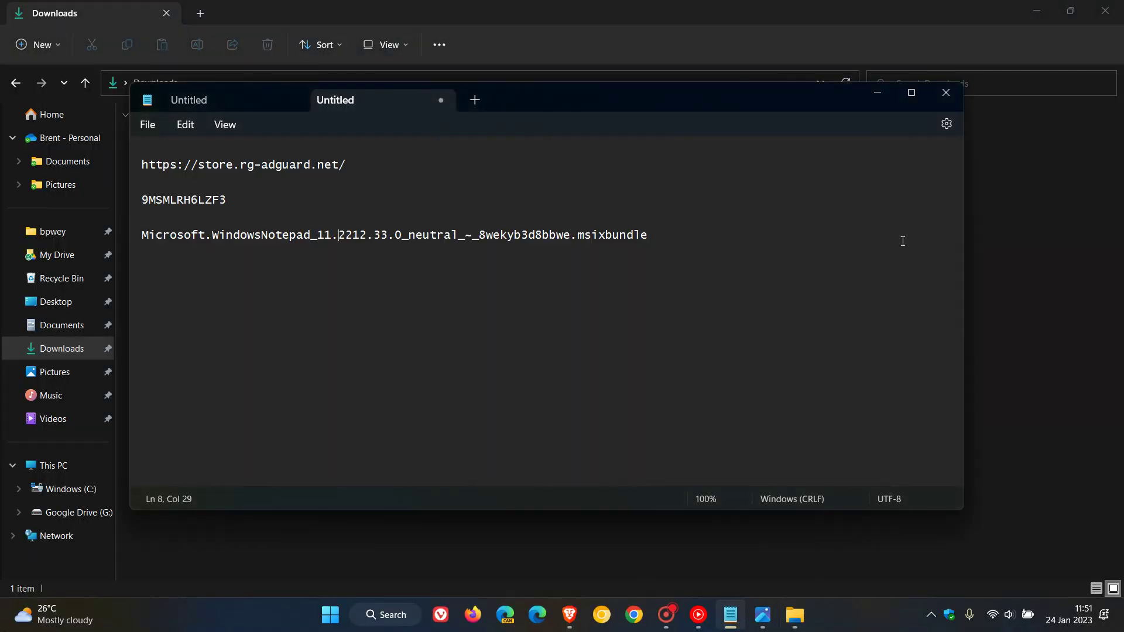
{"action": "left_click", "coordinate": [1036, 10]}
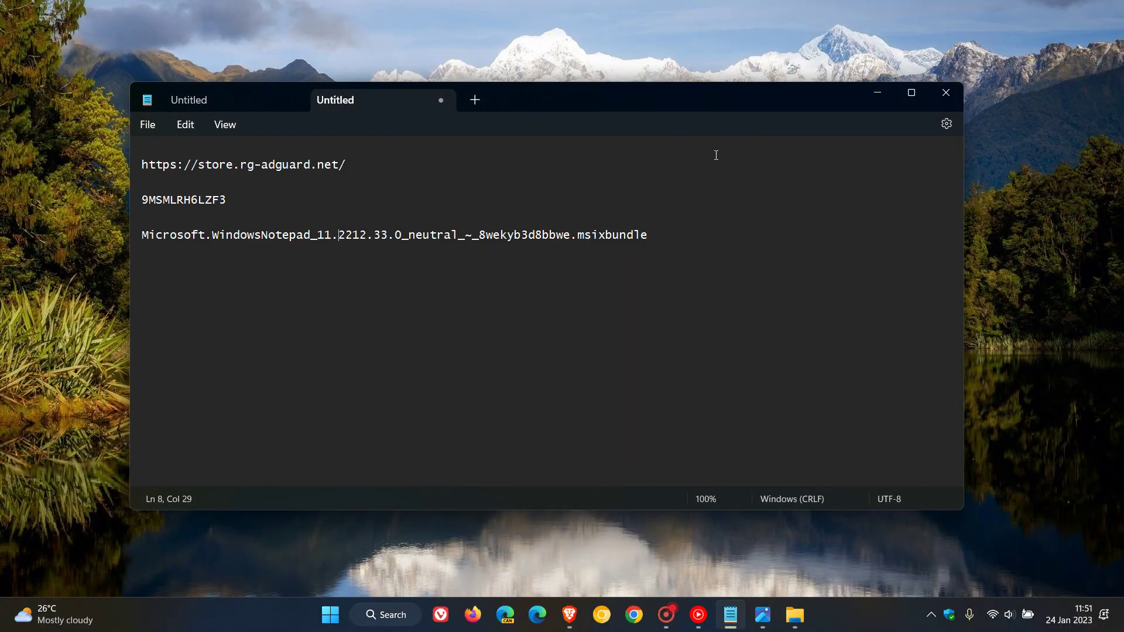
{"action": "left_click", "coordinate": [477, 102]}
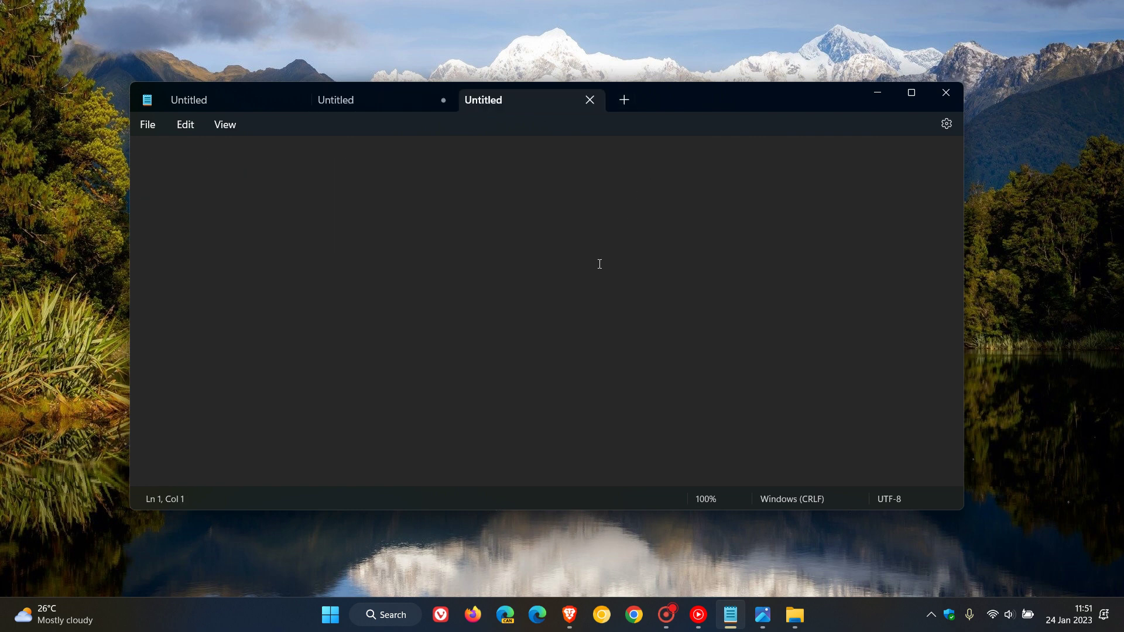
{"action": "right_click", "coordinate": [226, 98]}
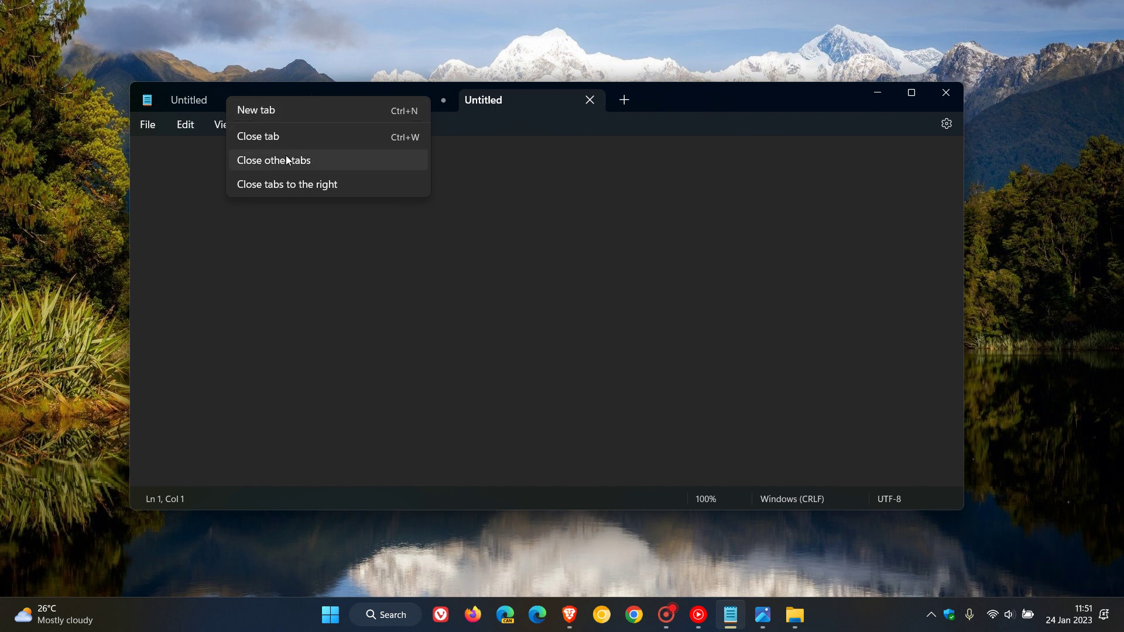
{"action": "left_click", "coordinate": [318, 183]}
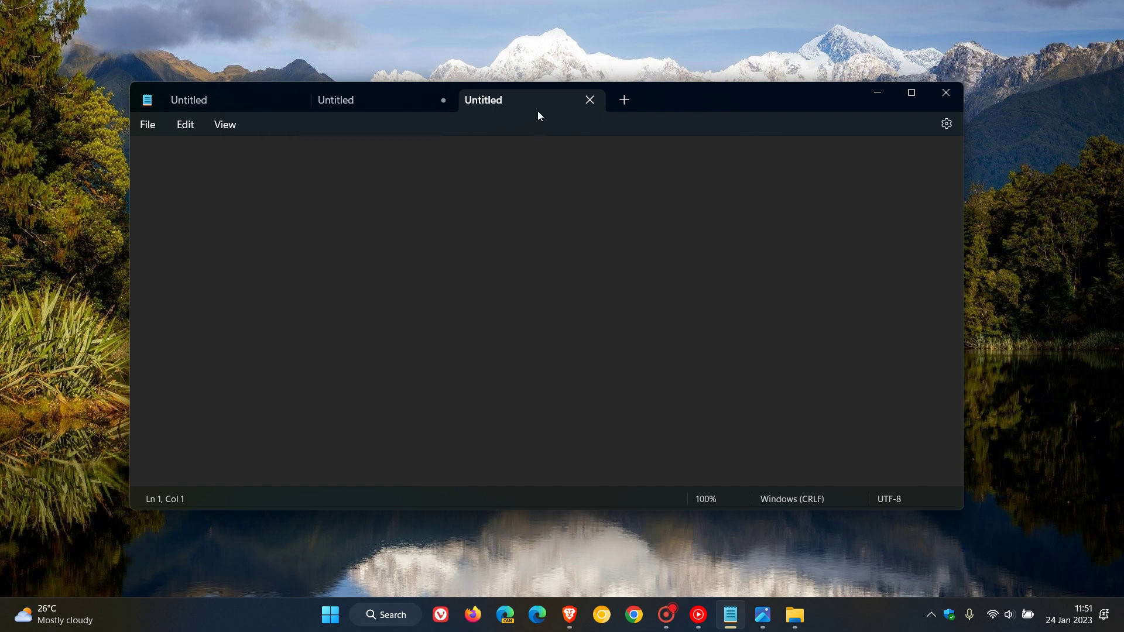
Step: Move the blank tab to second place, tear it off, close it, and minimize Notepad
{"action": "left_click_drag", "start_coordinate": [539, 111], "coordinate": [354, 101]}
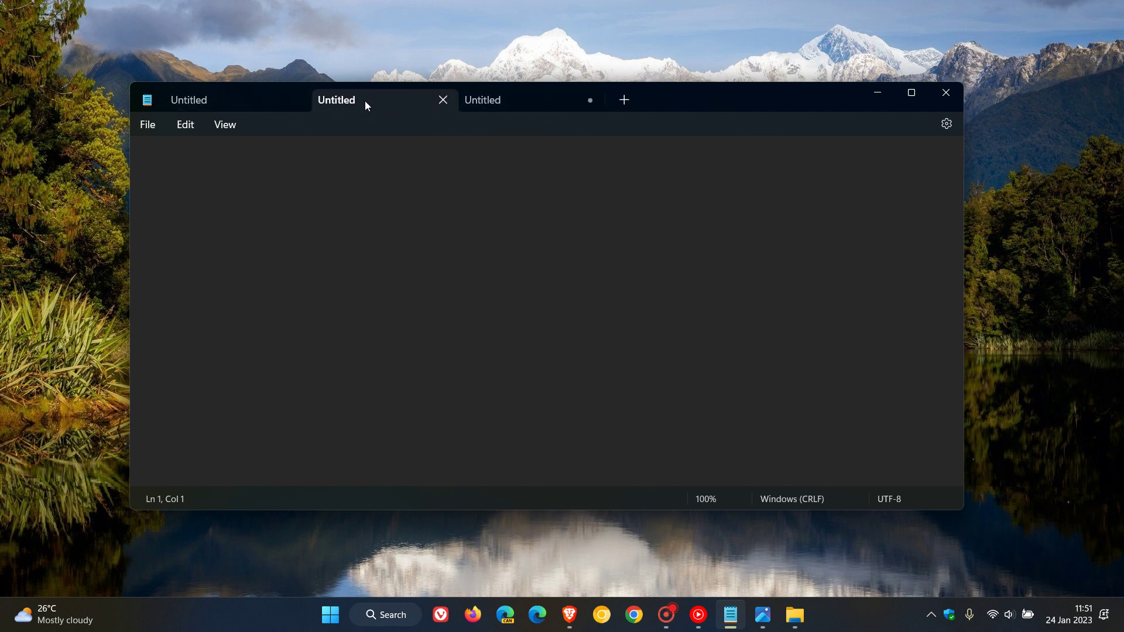
{"action": "left_click_drag", "start_coordinate": [367, 99], "coordinate": [264, 171]}
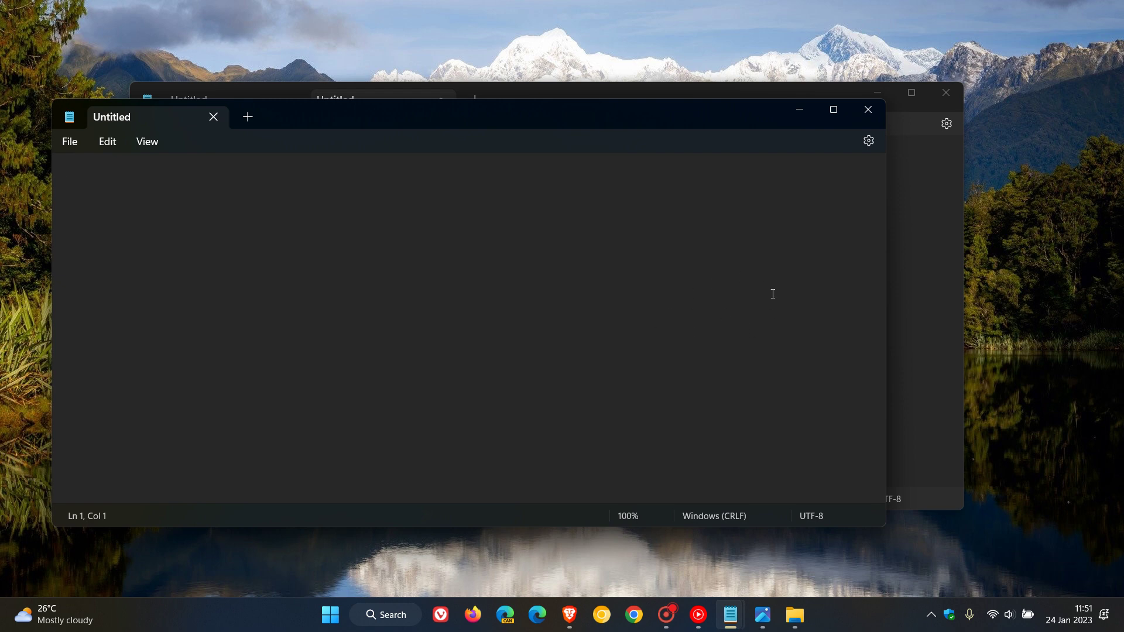
{"action": "left_click", "coordinate": [867, 109]}
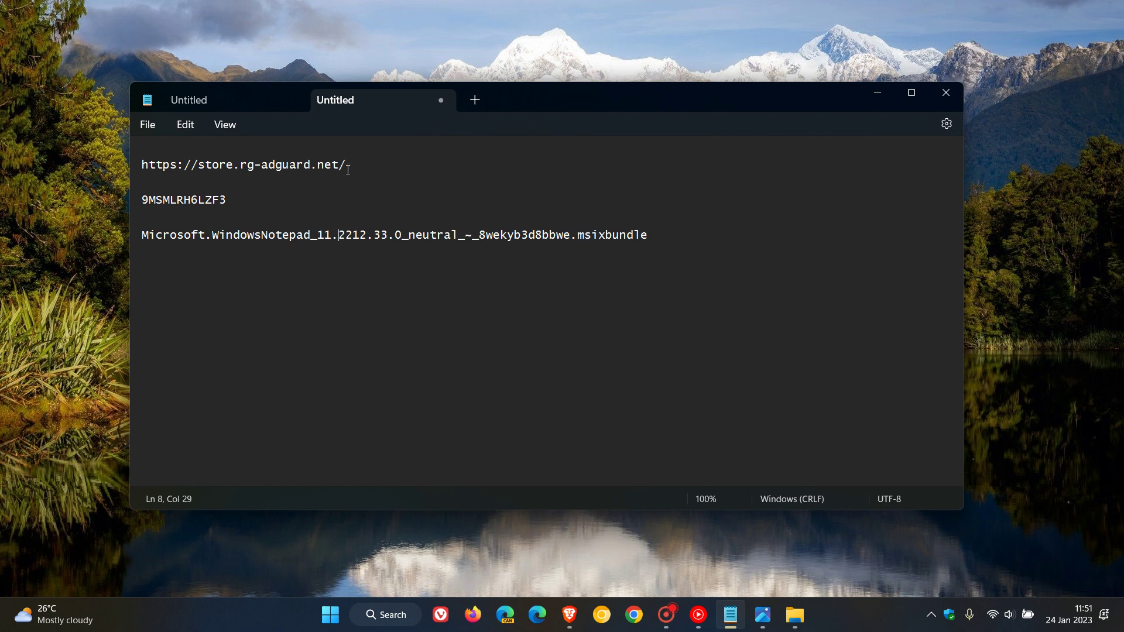
{"action": "left_click", "coordinate": [234, 99]}
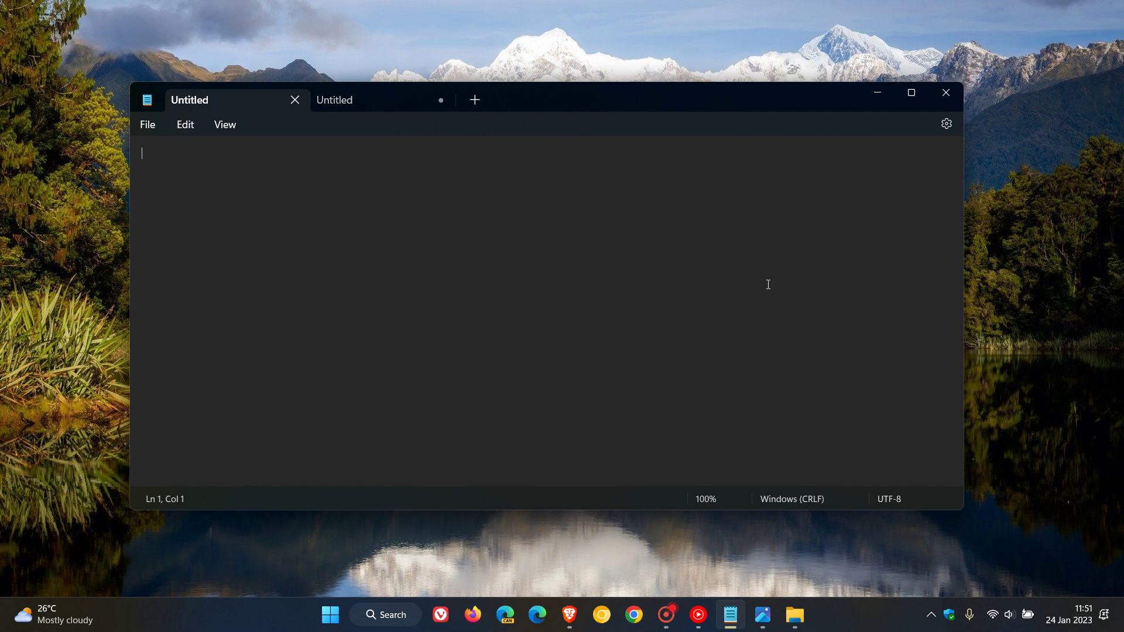
{"action": "left_click", "coordinate": [883, 94]}
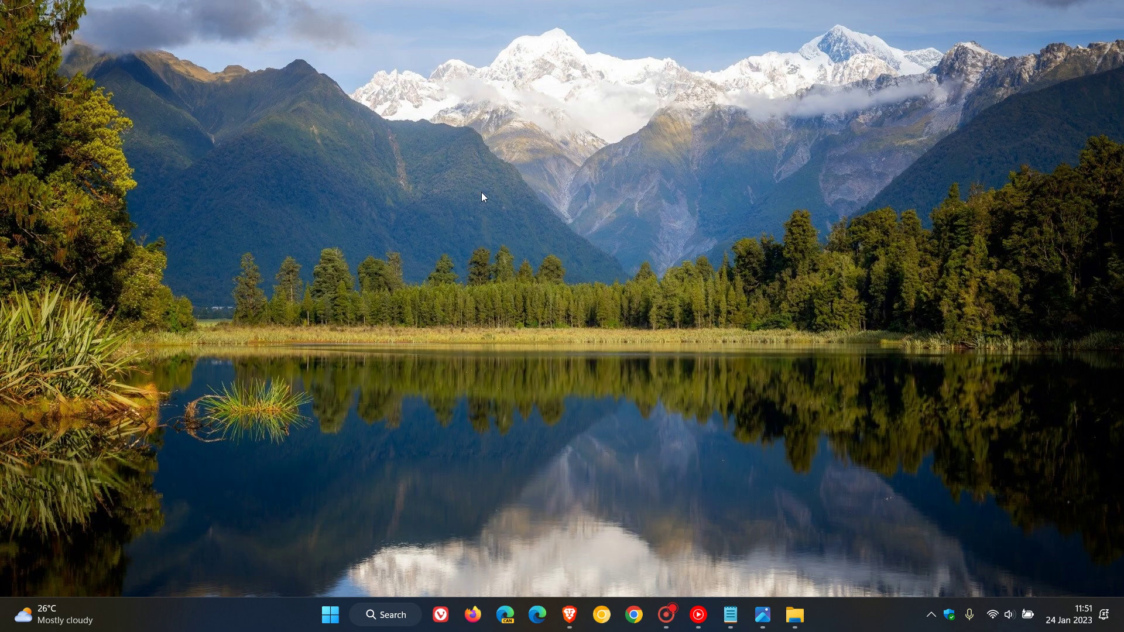